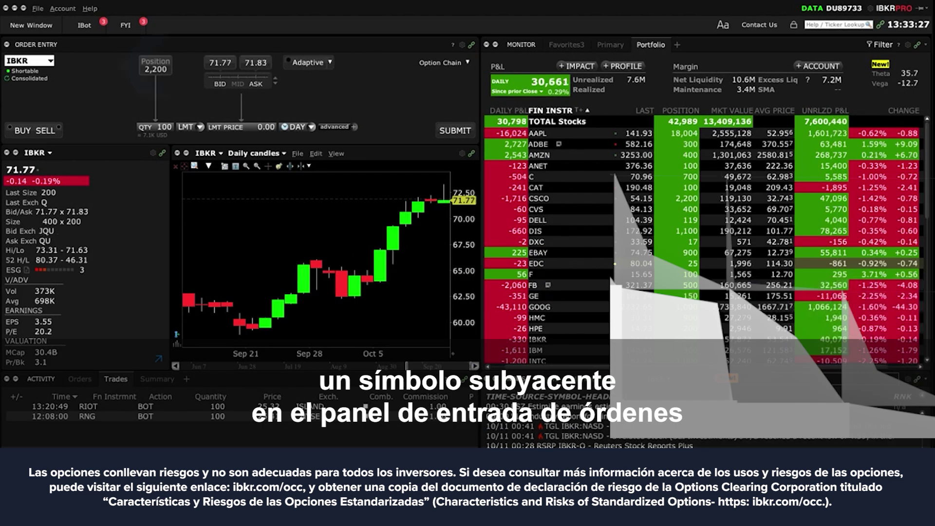
Load RIOT as the Order Entry symbol and open its side-by-side option chain
left_click(50, 61)
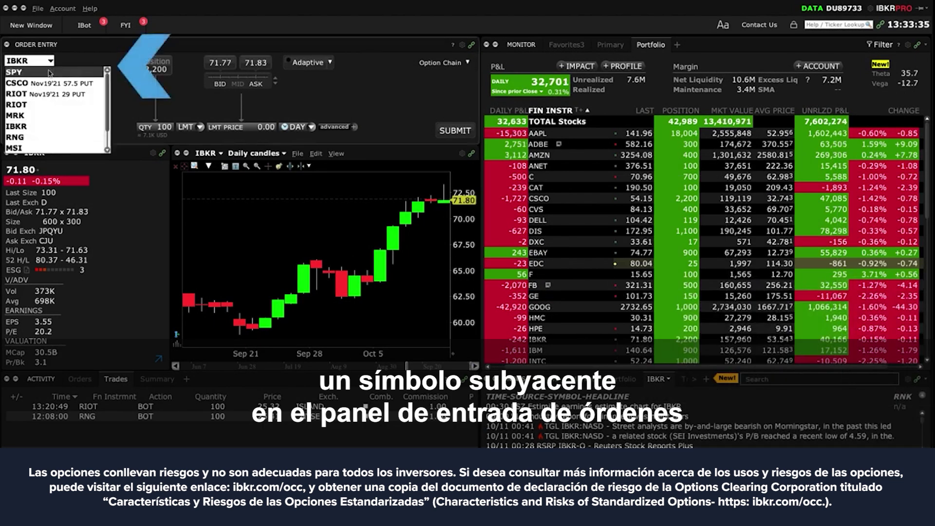
left_click(45, 94)
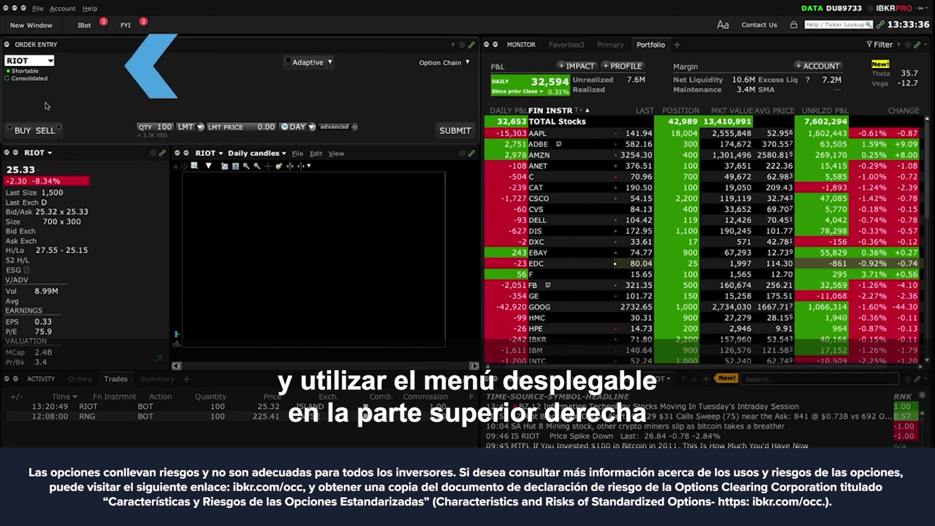
left_click(467, 63)
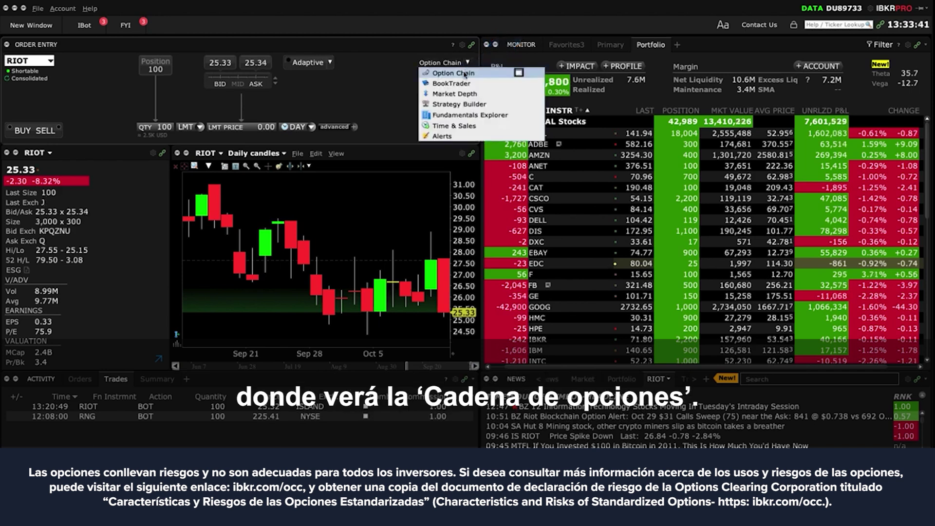
left_click(453, 73)
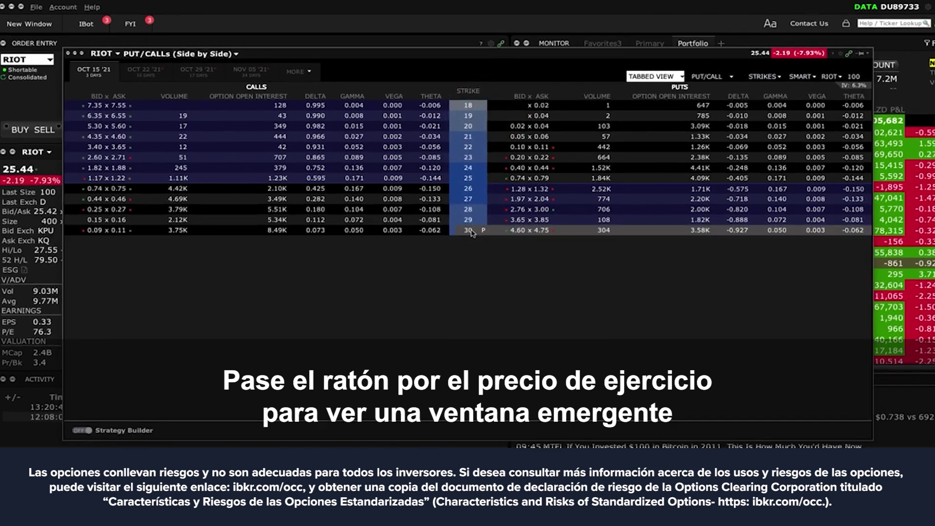
mouse_move(476, 199)
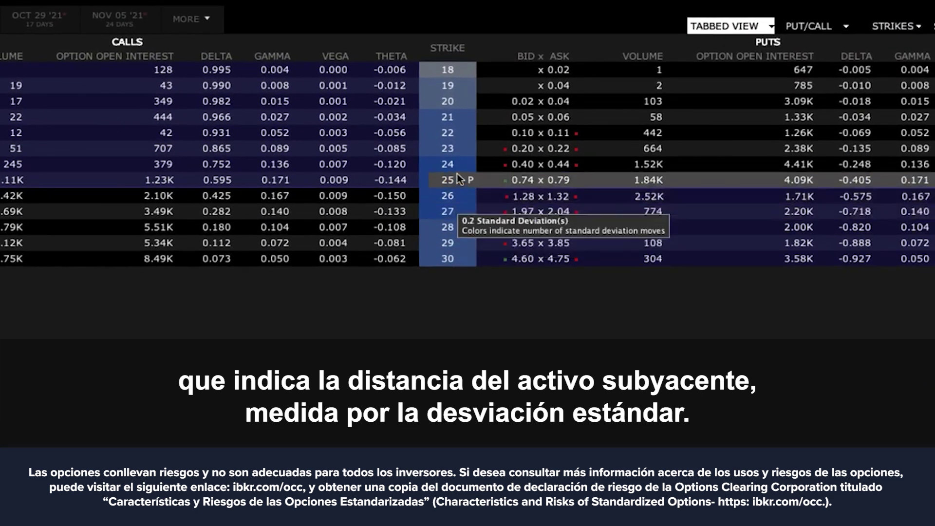
mouse_move(460, 169)
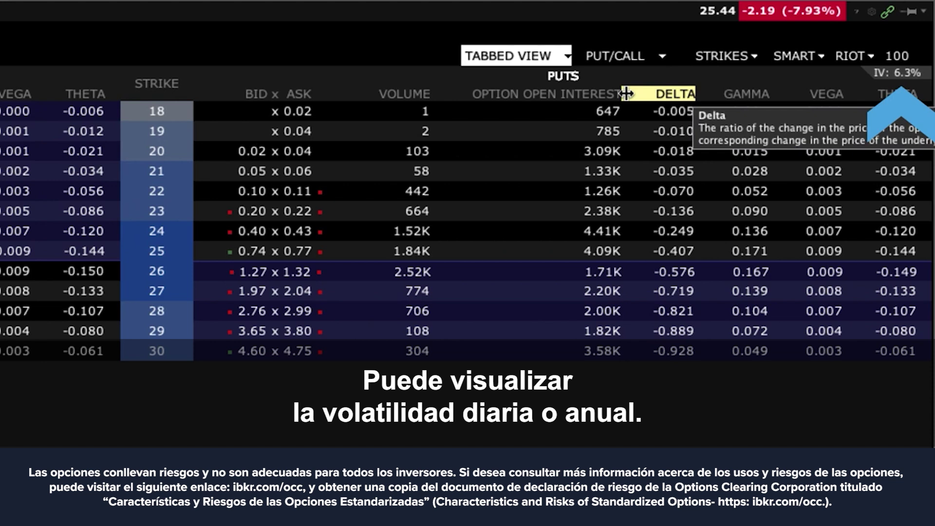
right_click(311, 95)
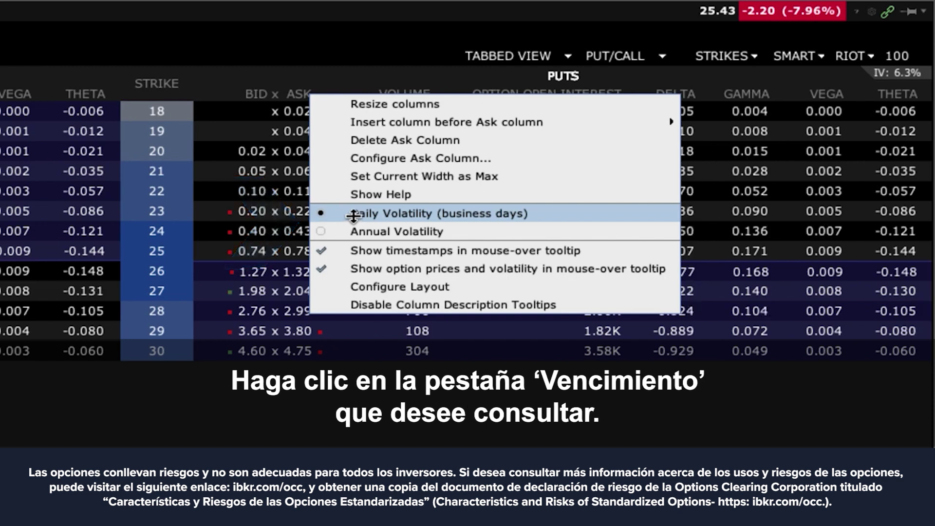
left_click(353, 215)
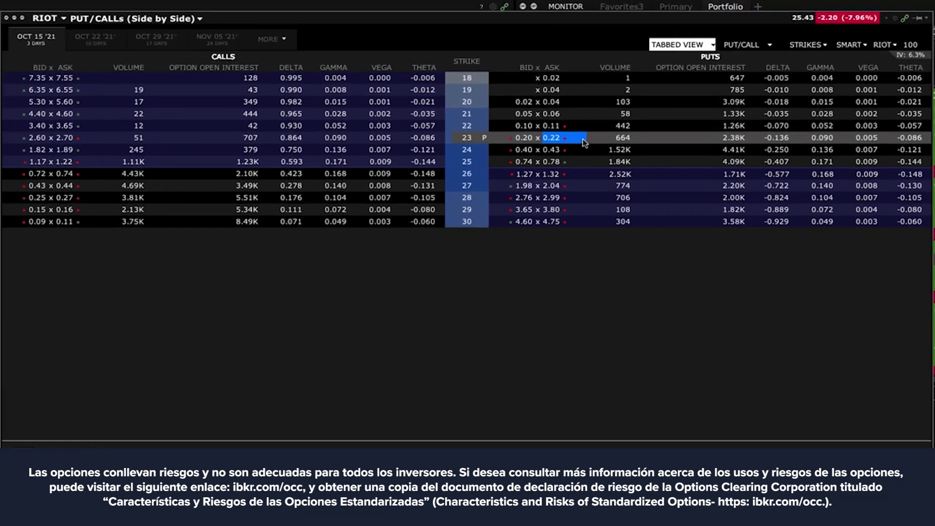
Switch the RIOT chain to the NOV 19 '21 expiration, chosen from the MORE expiries list
left_click(207, 39)
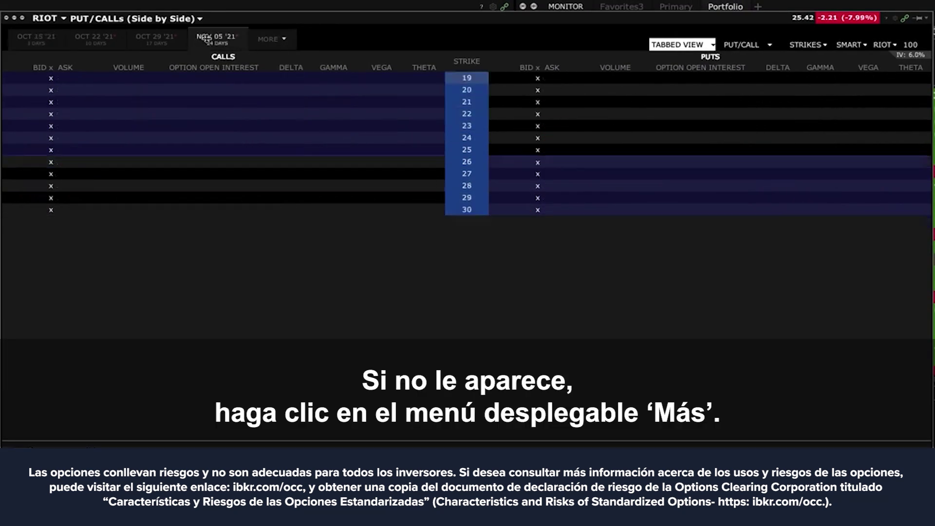
left_click(283, 42)
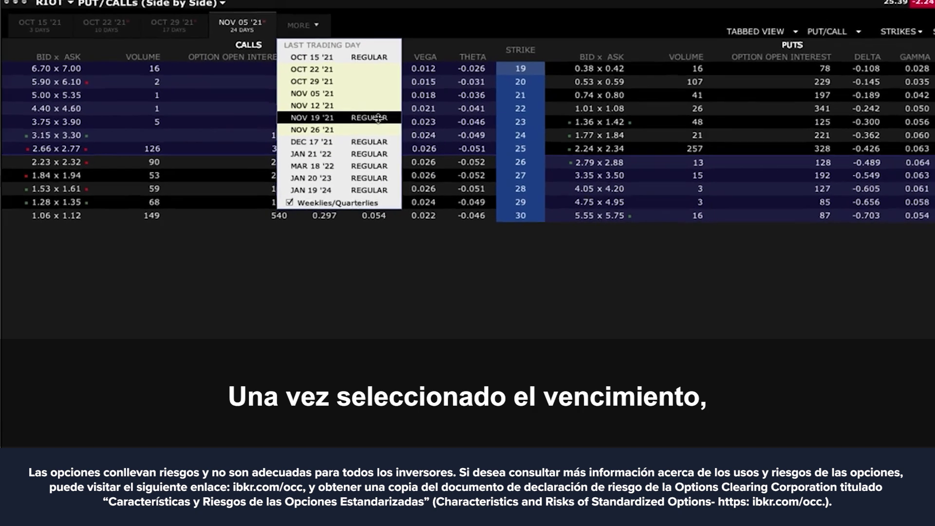
left_click(379, 118)
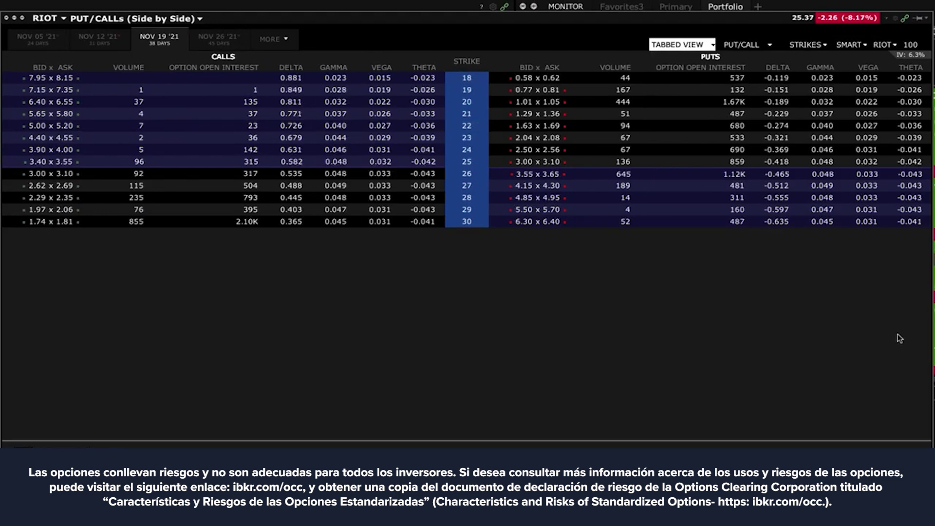
Add the 16.0 and 17.0 strikes to the RIOT chain's strike multi-select
left_click(825, 45)
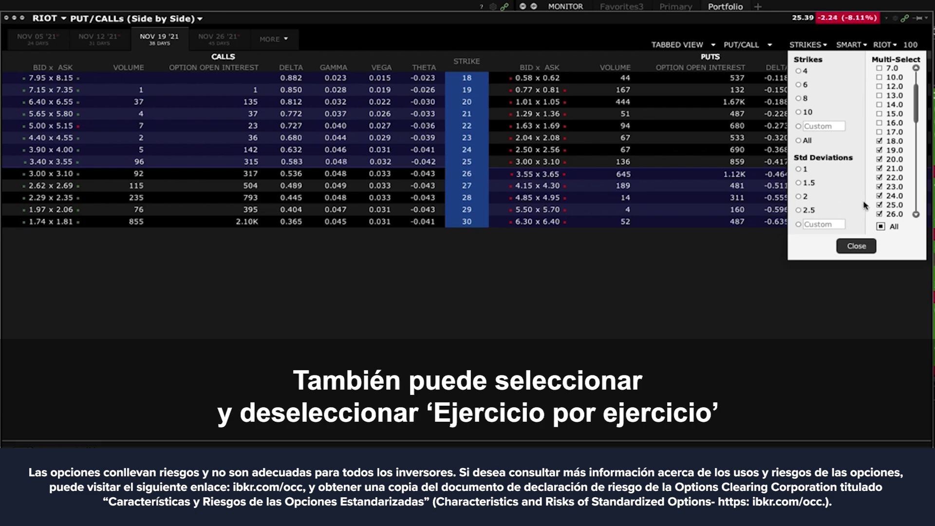
left_click(879, 132)
left_click(879, 123)
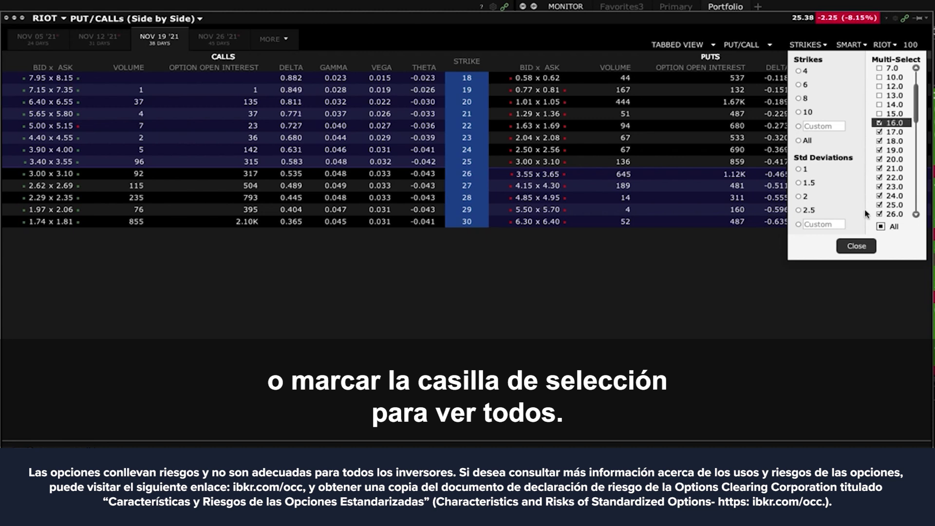
left_click(864, 246)
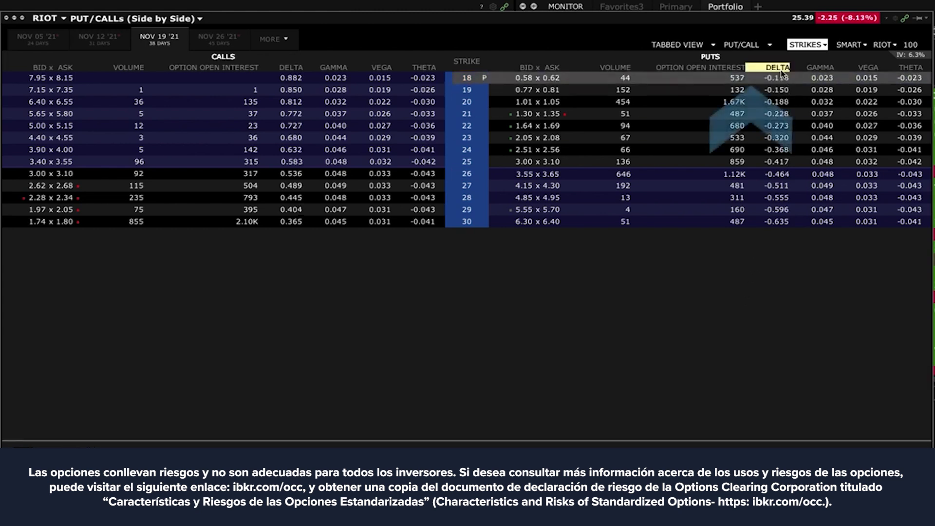
left_click(765, 44)
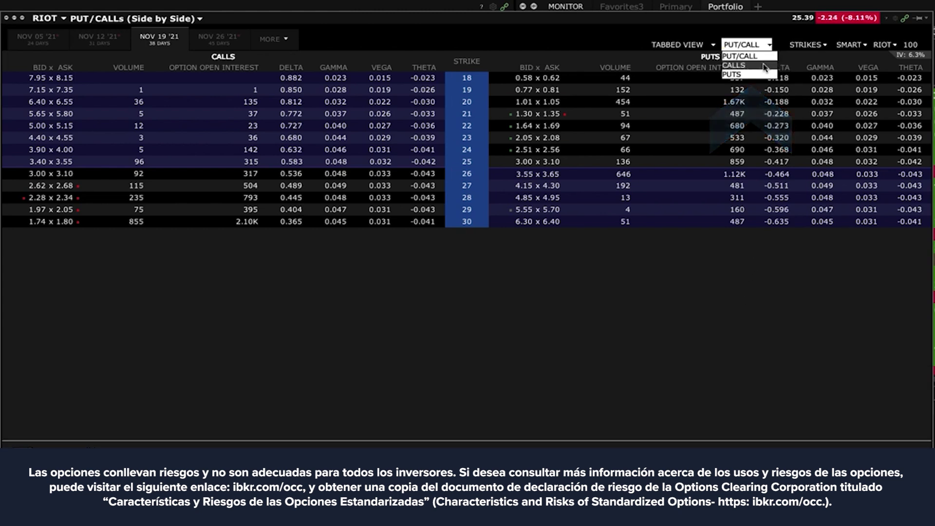
left_click(764, 63)
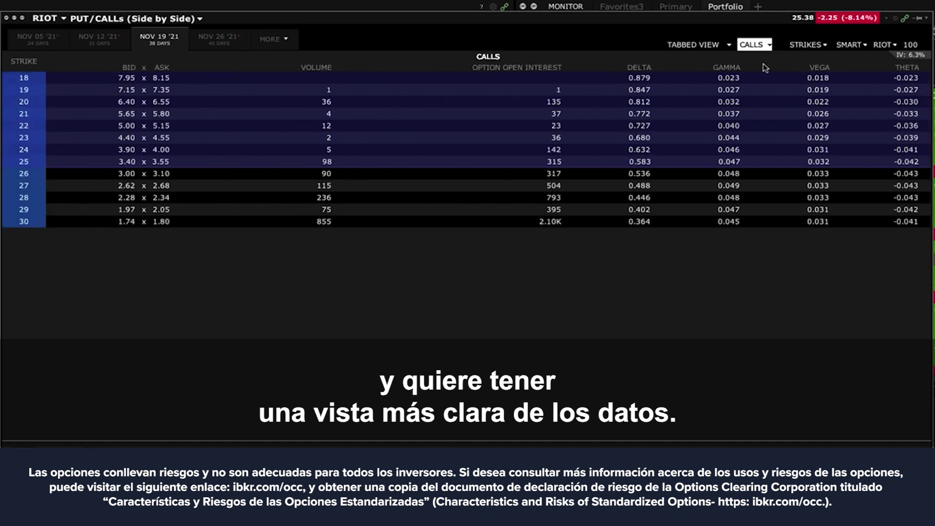
left_click(755, 45)
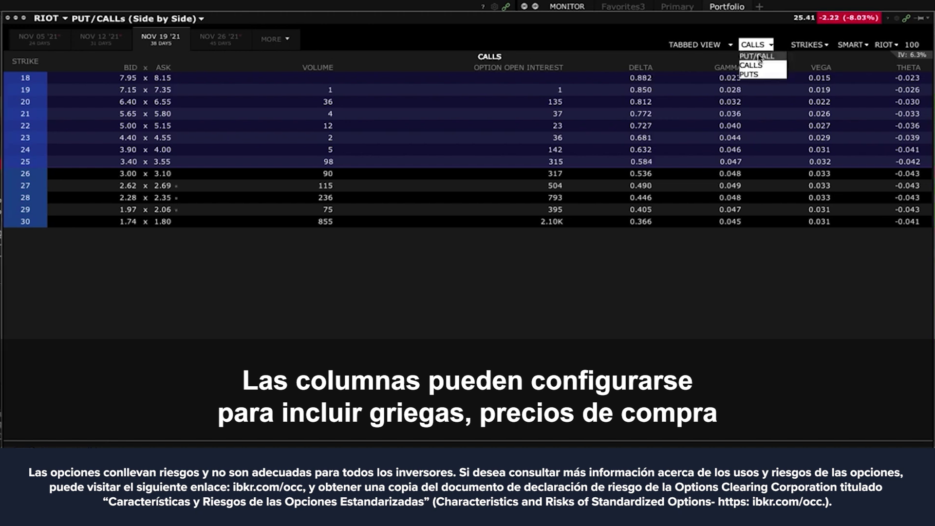
left_click(759, 57)
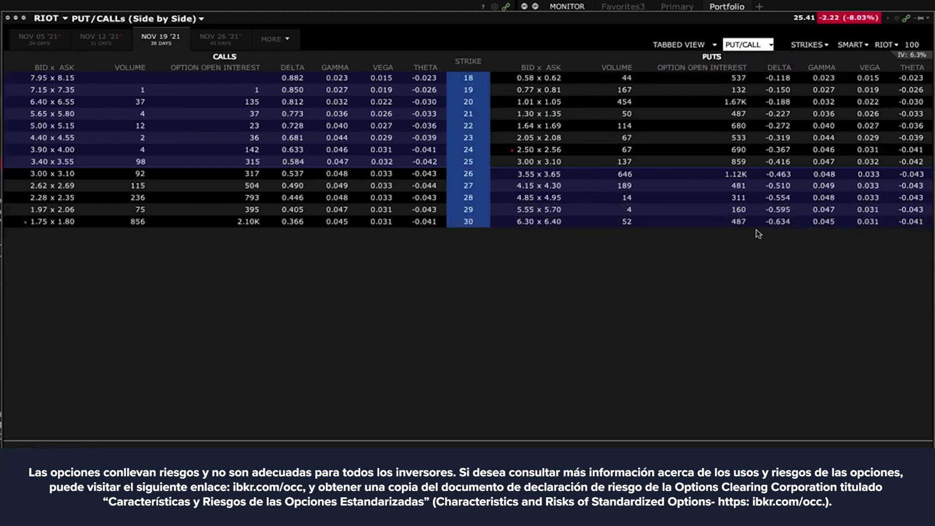
left_click(733, 226)
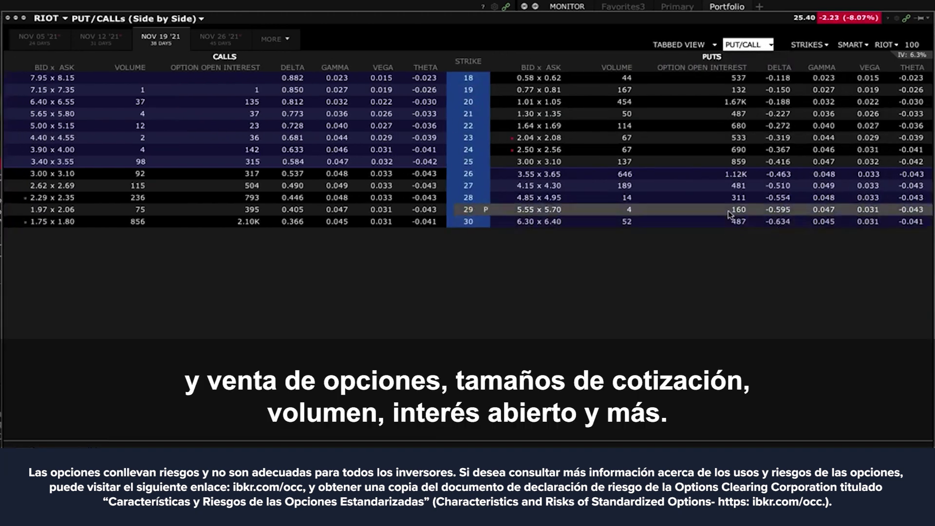
mouse_move(719, 72)
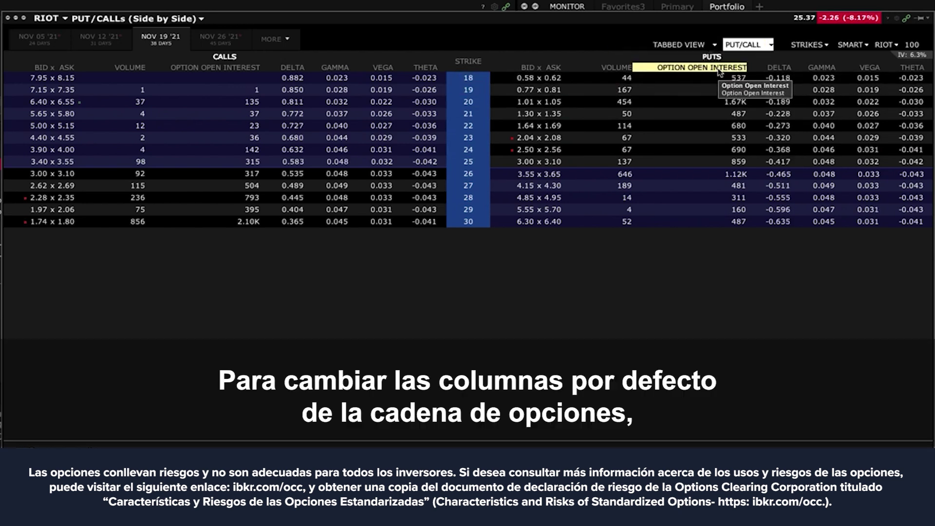
Add an Implied Vol. % column to both calls and puts via Configure Layout
right_click(719, 72)
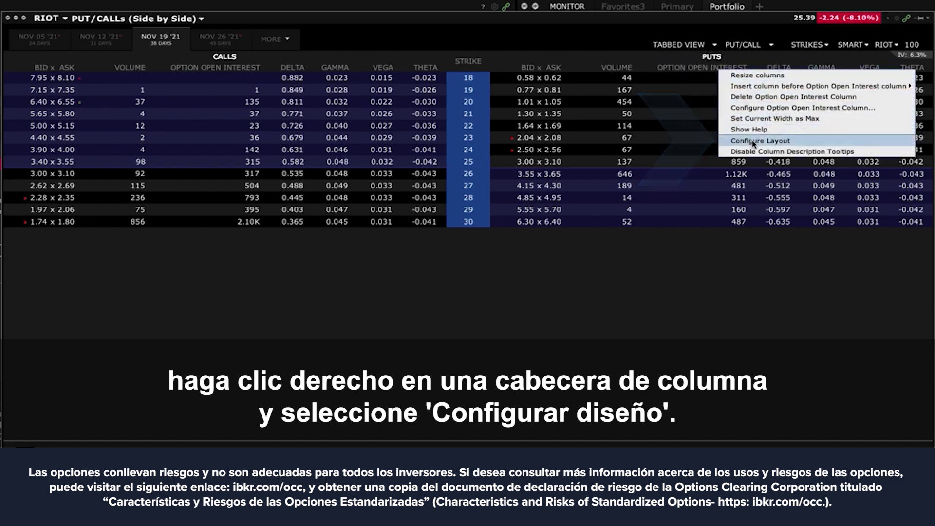
left_click(753, 142)
left_click(648, 129)
left_click(658, 276)
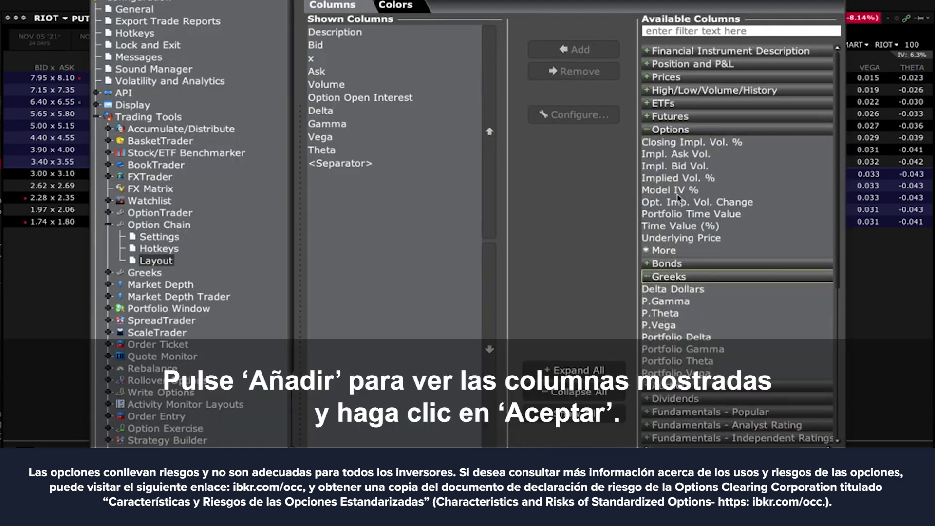
left_click(681, 179)
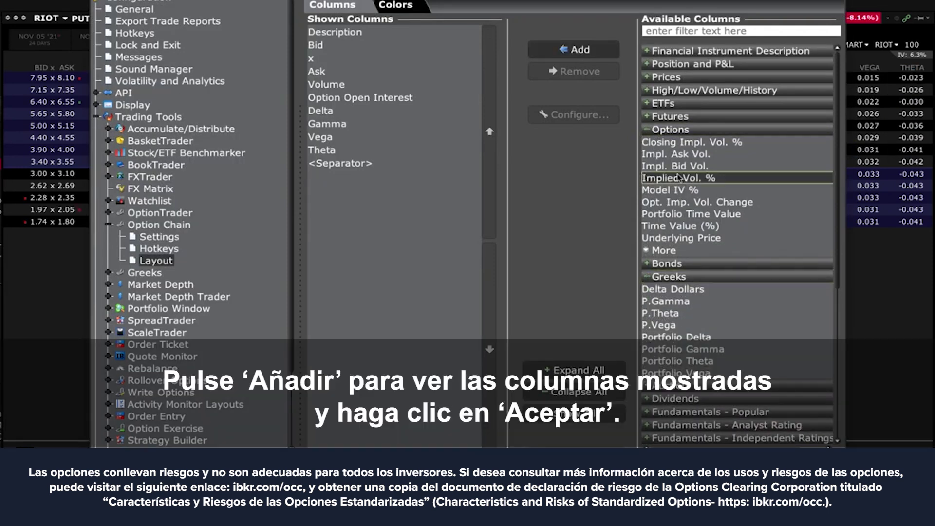
left_click(579, 49)
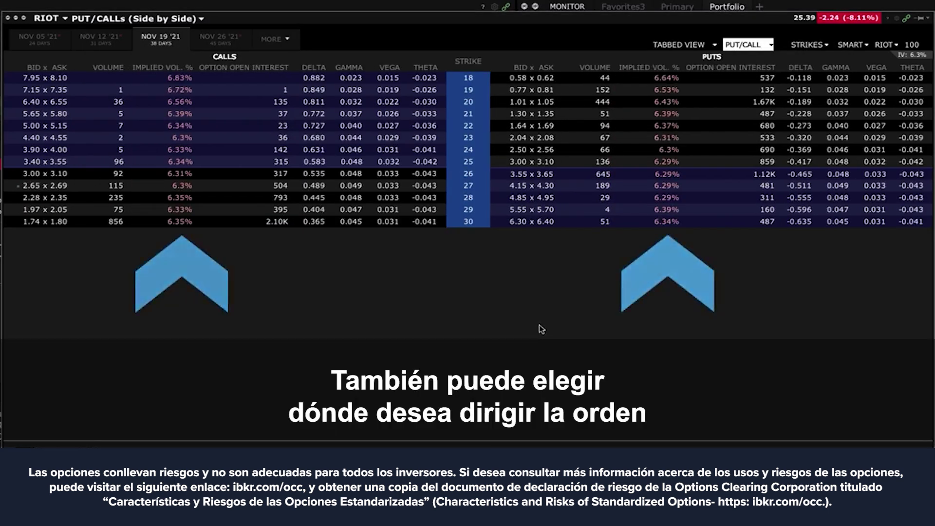
left_click(865, 45)
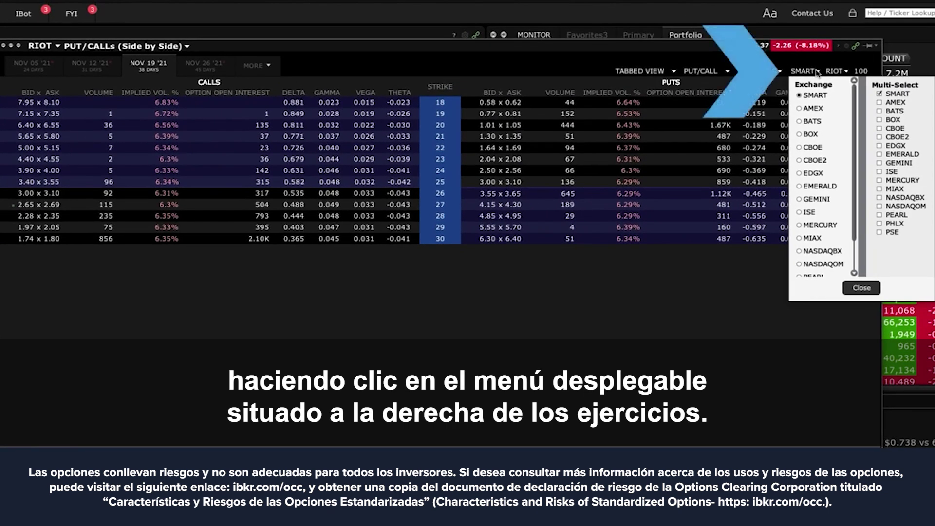
Review the exchange list and dismiss it, keeping SMART as the routing exchange
mouse_move(854, 94)
left_mouse_down()
mouse_move(853, 131)
mouse_move(860, 93)
left_mouse_up()
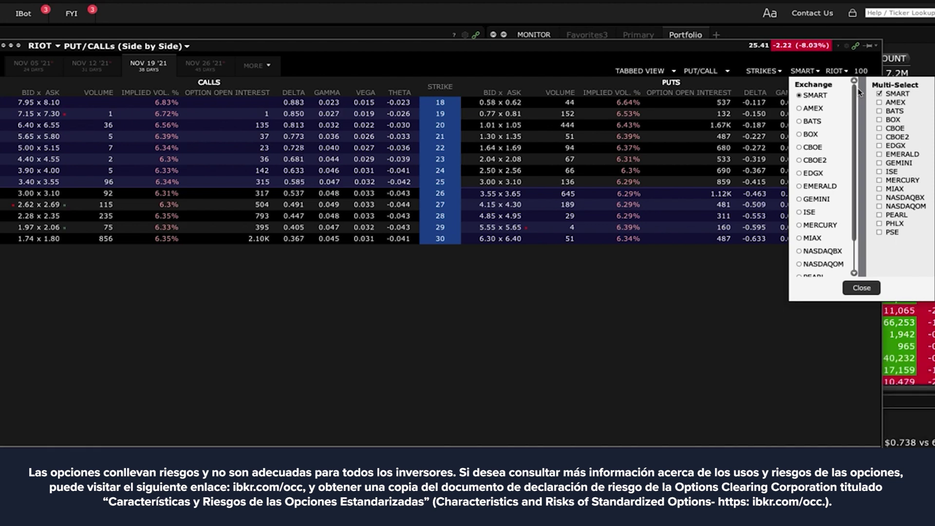
key("Escape")
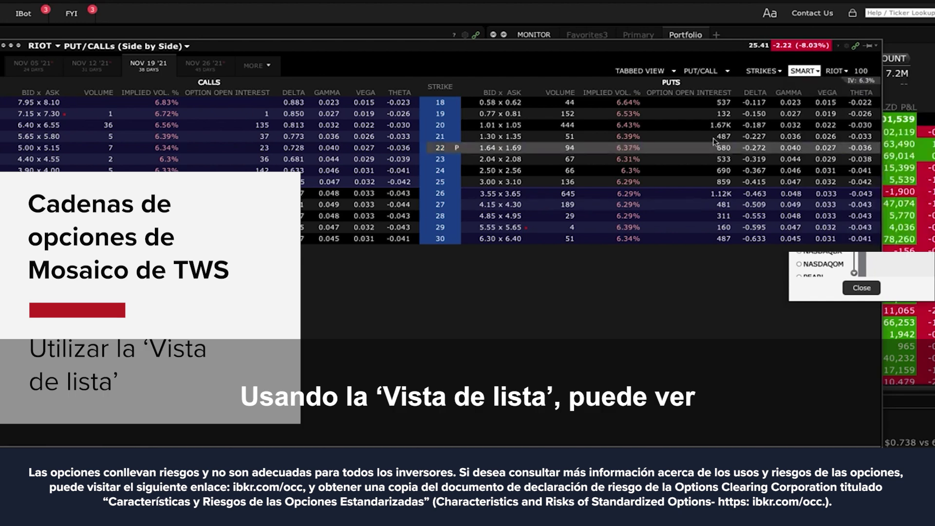
Switch the RIOT chain to List View with only the NOV 26 '21 expiry expanded
left_click(666, 71)
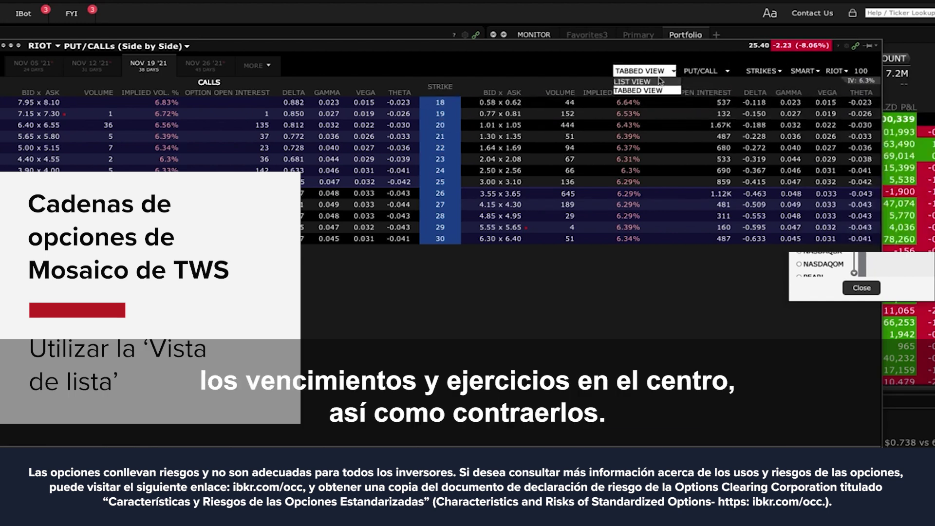
left_click(648, 81)
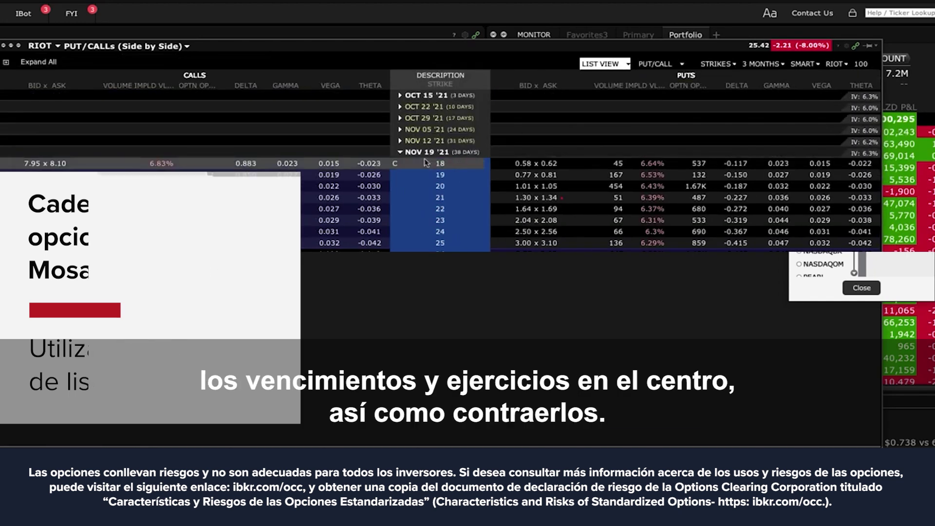
left_click(400, 152)
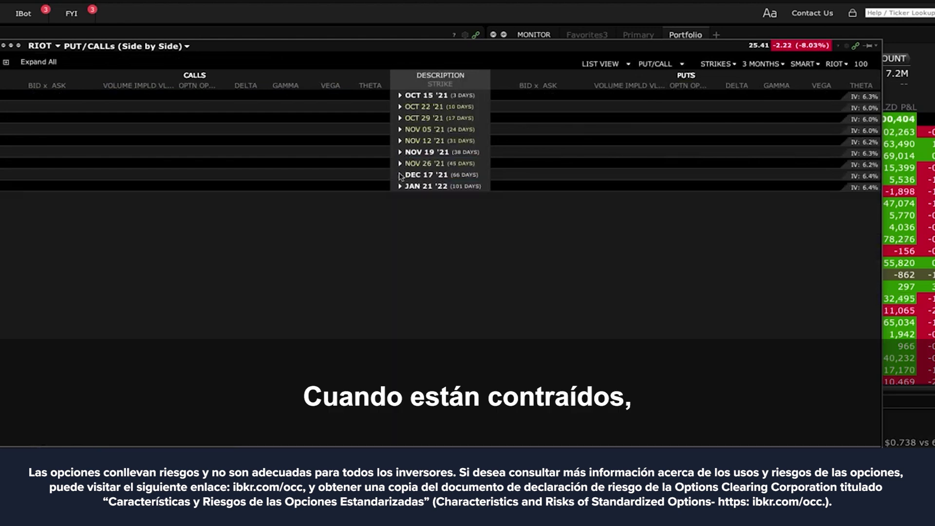
left_click(400, 164)
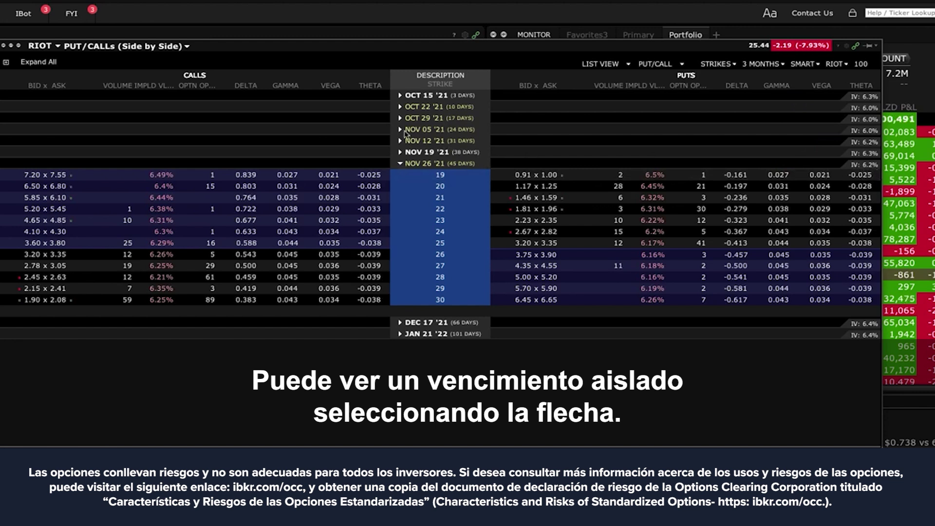
left_click(401, 131)
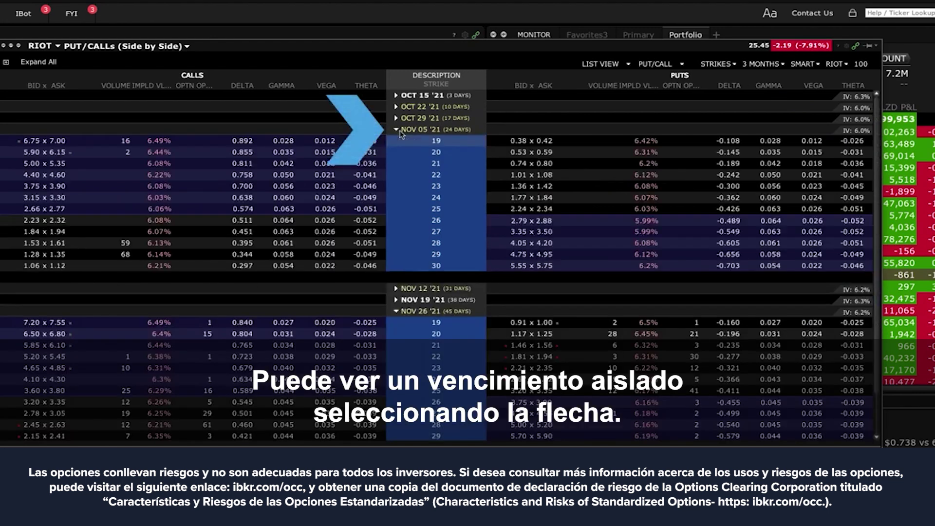
left_click(399, 130)
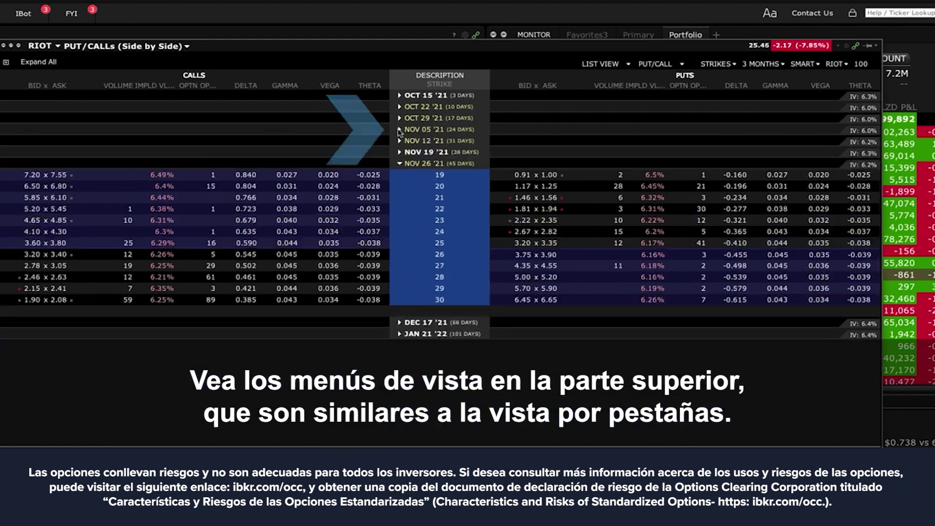
Check the PUT/CALL and STRIKES menus without changing them
left_click(665, 65)
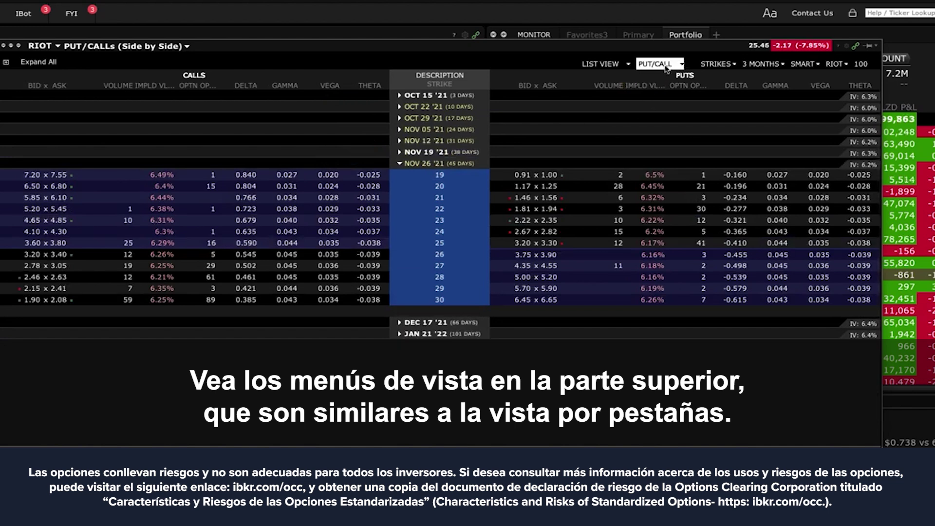
left_click(716, 64)
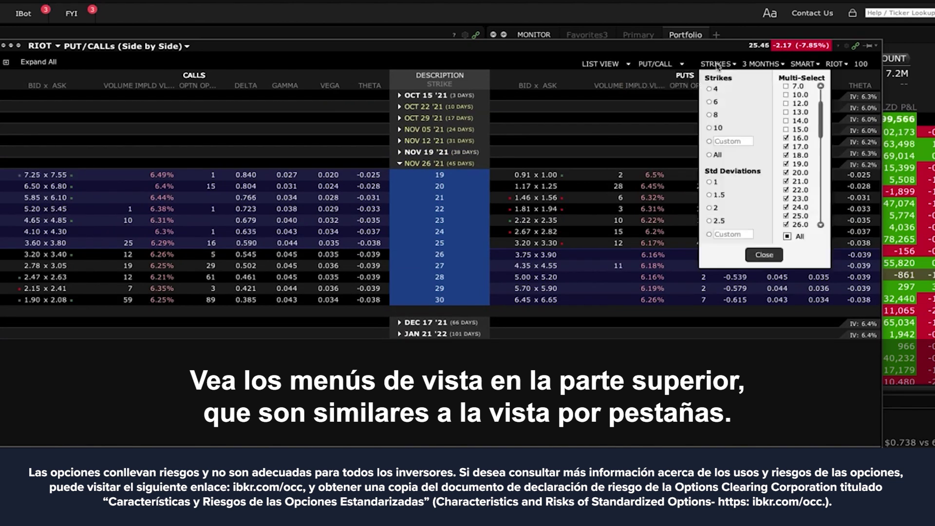
left_click(563, 67)
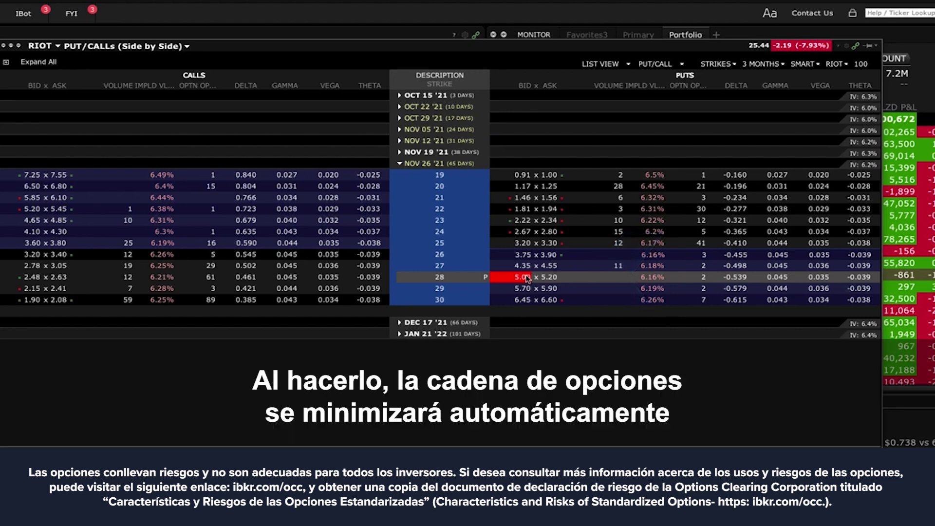
Stage a 1-contract LMT 5.00 order for the RIOT Nov26'21 28 put, time in force DAY
left_click(526, 277)
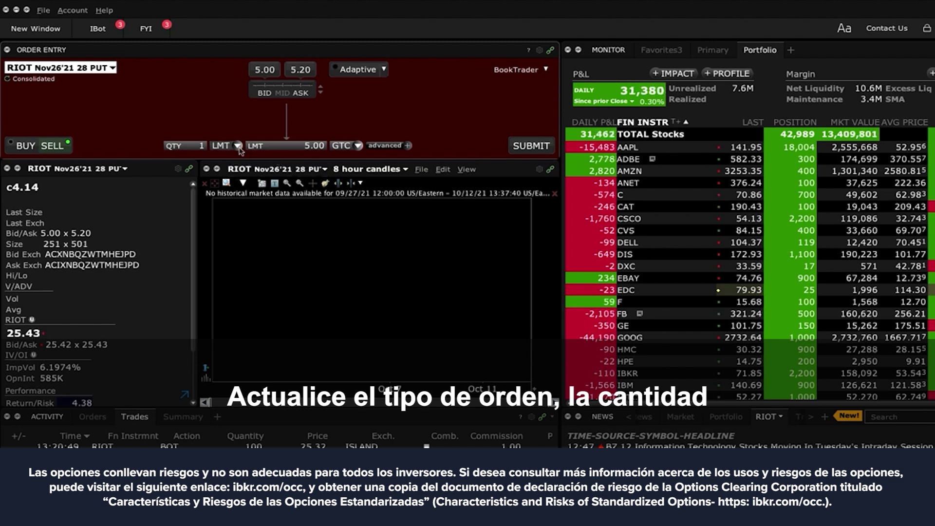
left_click(225, 146)
left_click(234, 157)
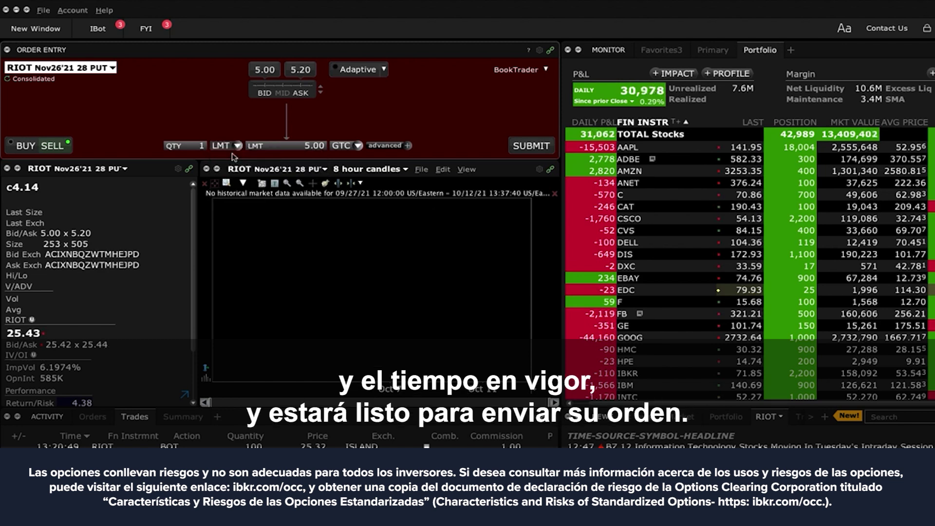
left_click(358, 146)
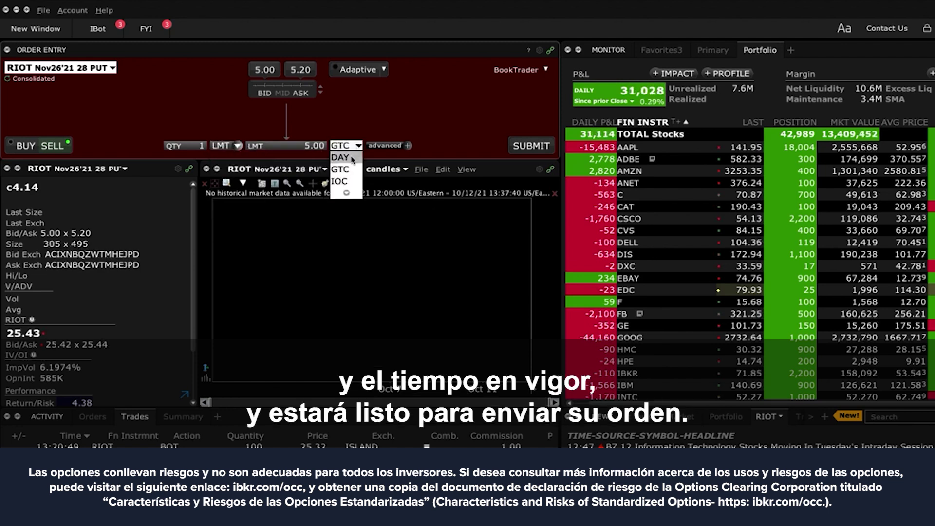
left_click(340, 157)
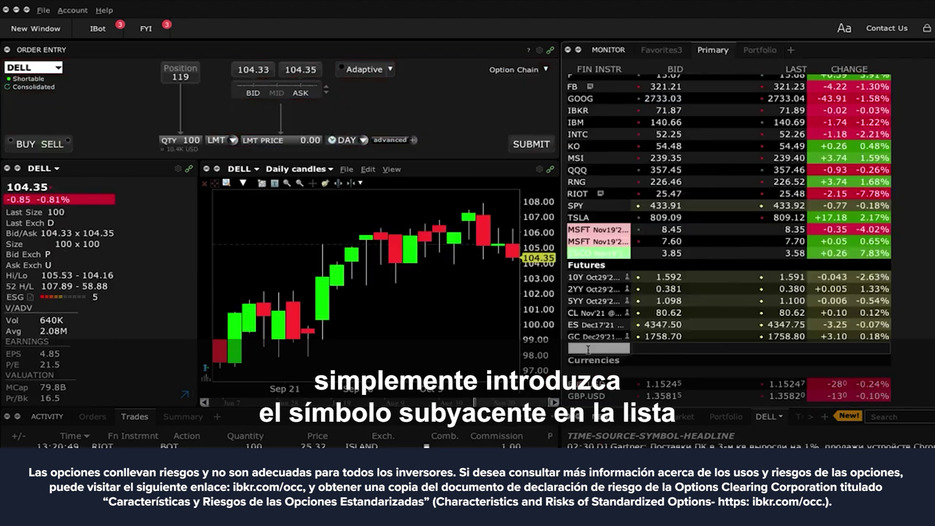
Add DELL to the watchlist, view its option chain, then close that chain window
type("de")
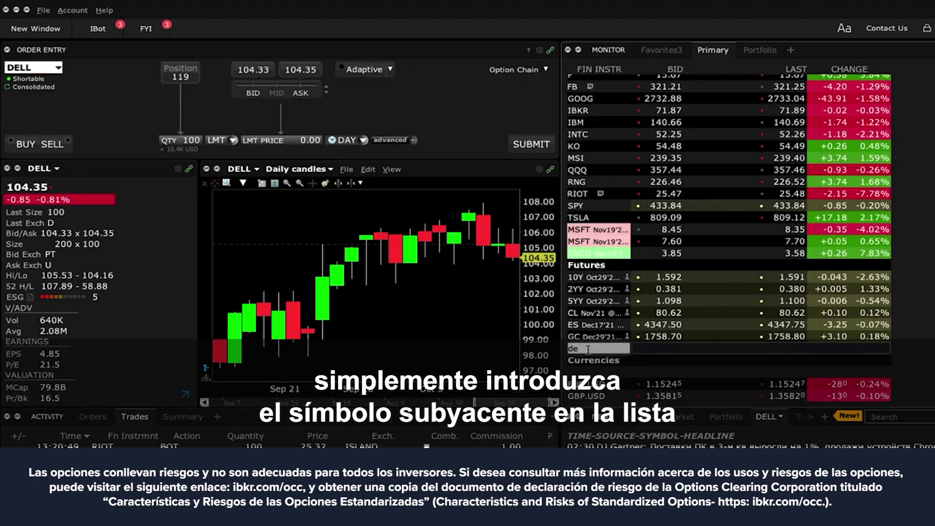
type("ll")
key("Return")
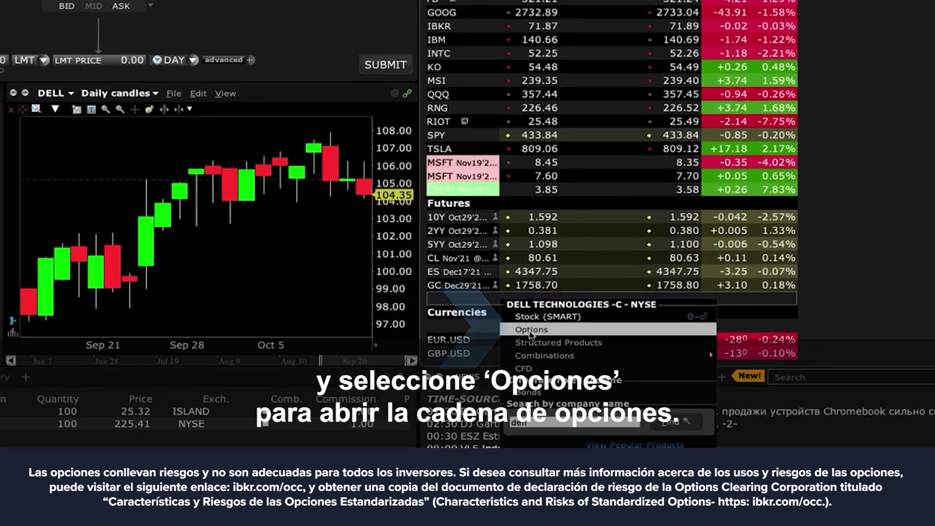
left_click(547, 326)
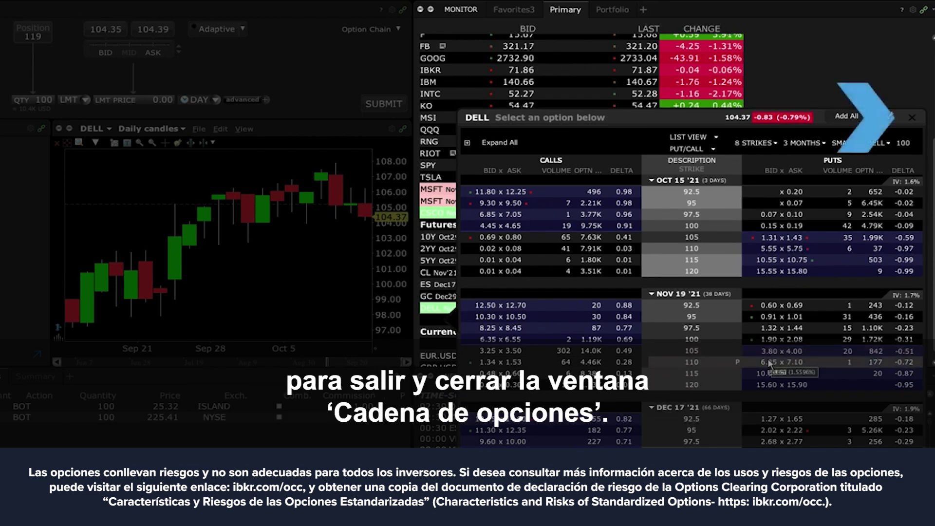
left_click(913, 119)
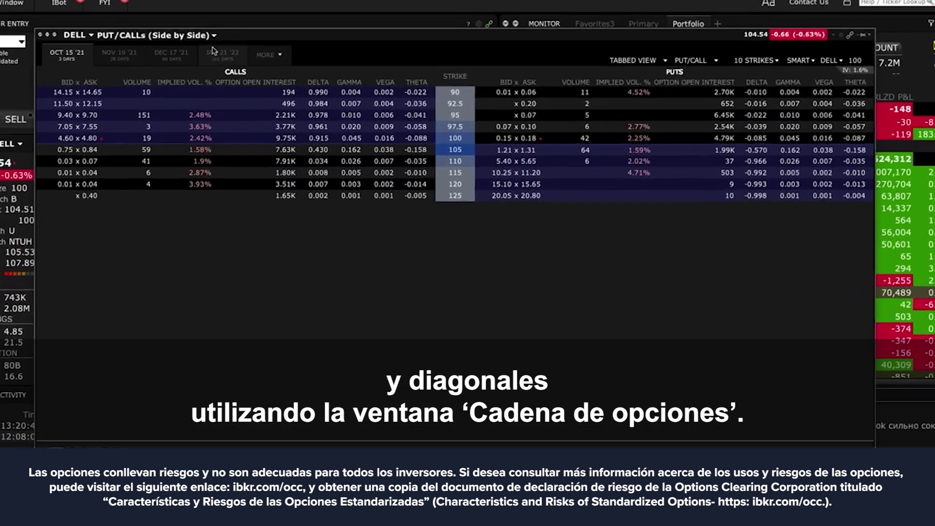
Show the DELL chain's layout choices from the PUT/CALLs (Side by Side) dropdown
left_click(213, 36)
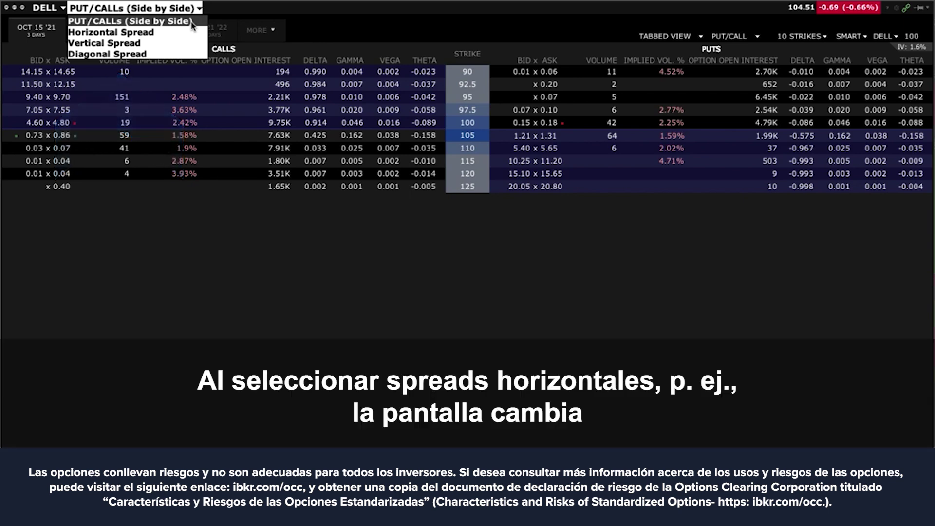
Show DELL as Horizontal Spread from Nov19'21 and load the Nov/Apr'22 100.0 calendar spread
left_click(168, 33)
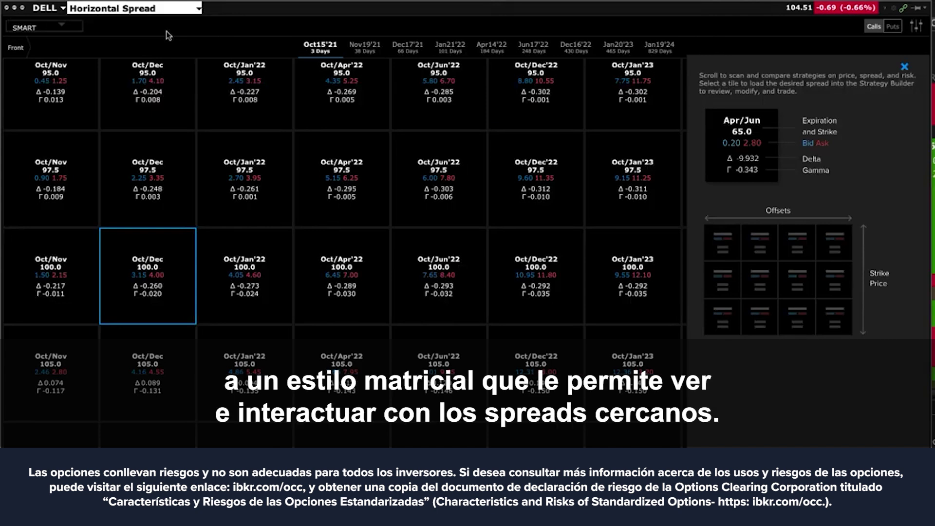
left_click(361, 49)
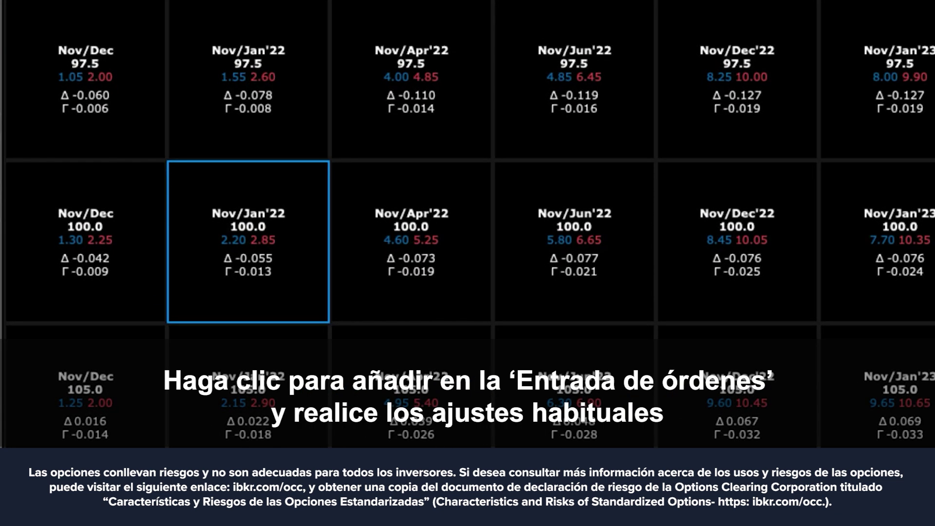
left_click(377, 263)
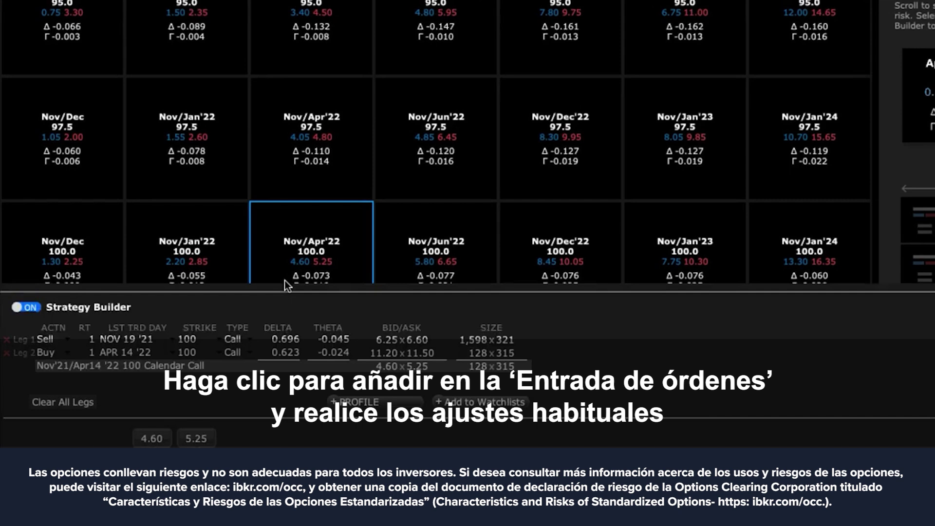